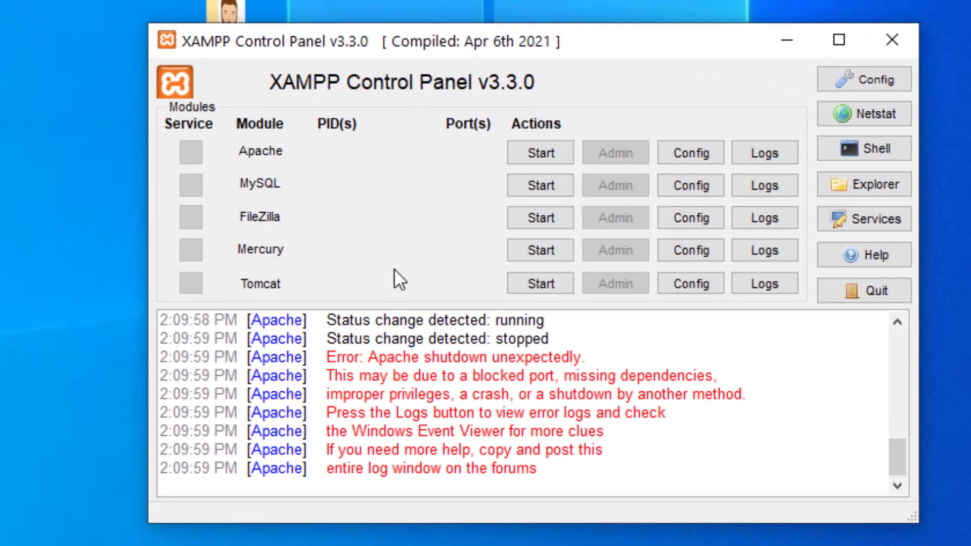
- Start Apache and watch the log report another unexpected shutdown
left_click(540, 152)
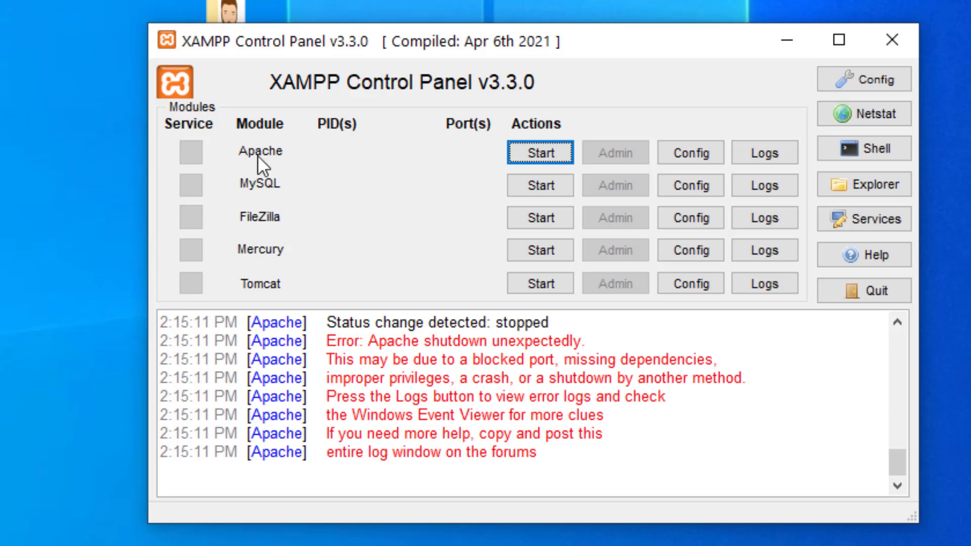
- Open Apache (httpd.conf) from the Apache Config menu
left_click(687, 157)
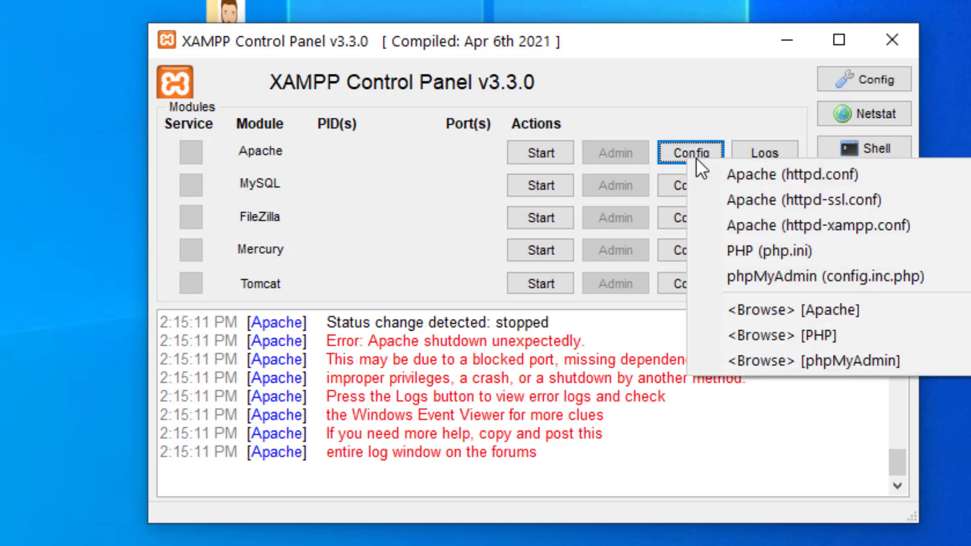
left_click(857, 182)
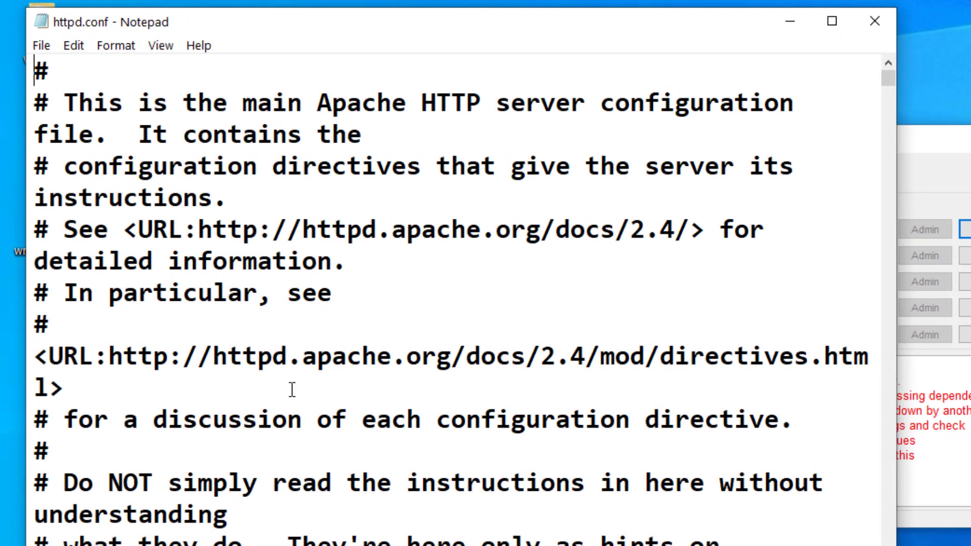
- Review the notes: Listen 80 becomes 8080, ServerName localhost:80 becomes localhost:8080
key("alt+Tab")
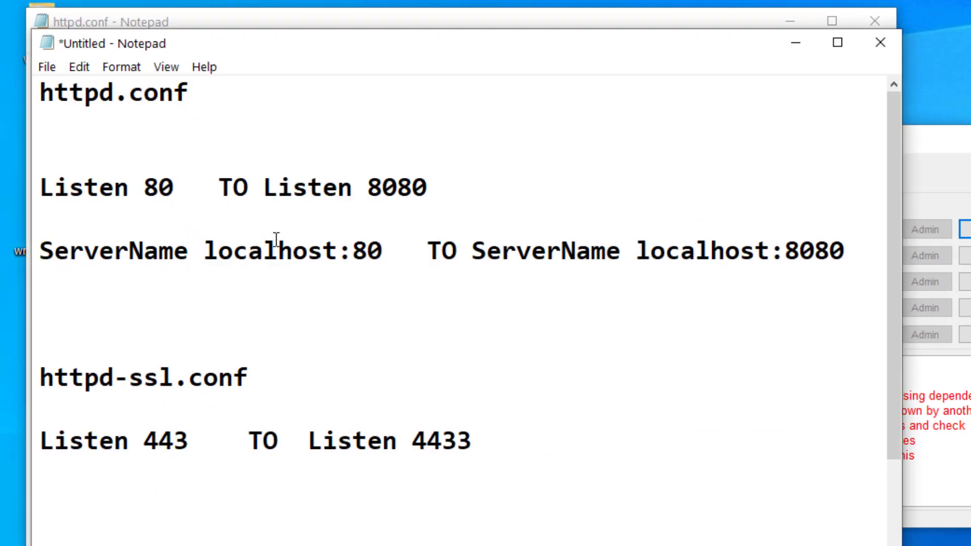
left_click_drag(173, 186, 36, 186)
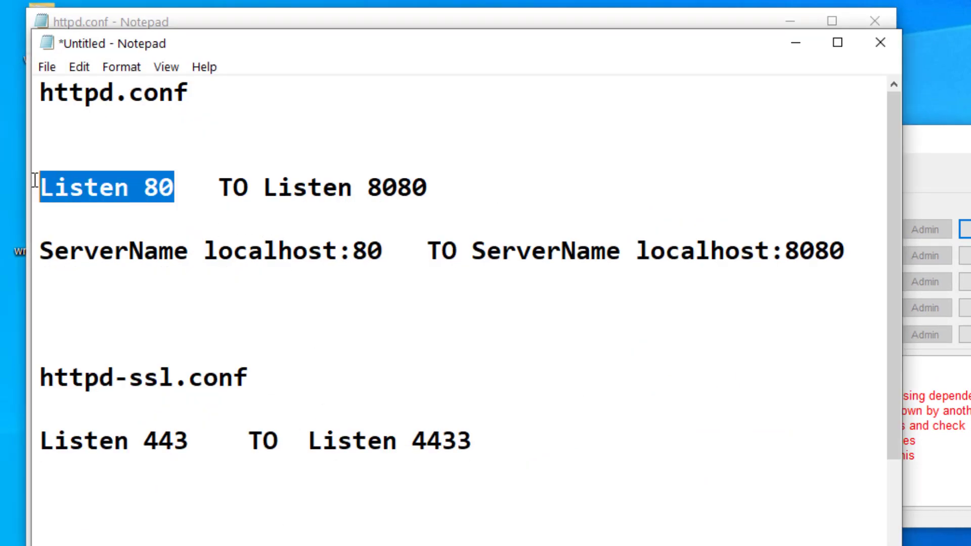
left_click(249, 187)
left_click_drag(263, 186, 430, 187)
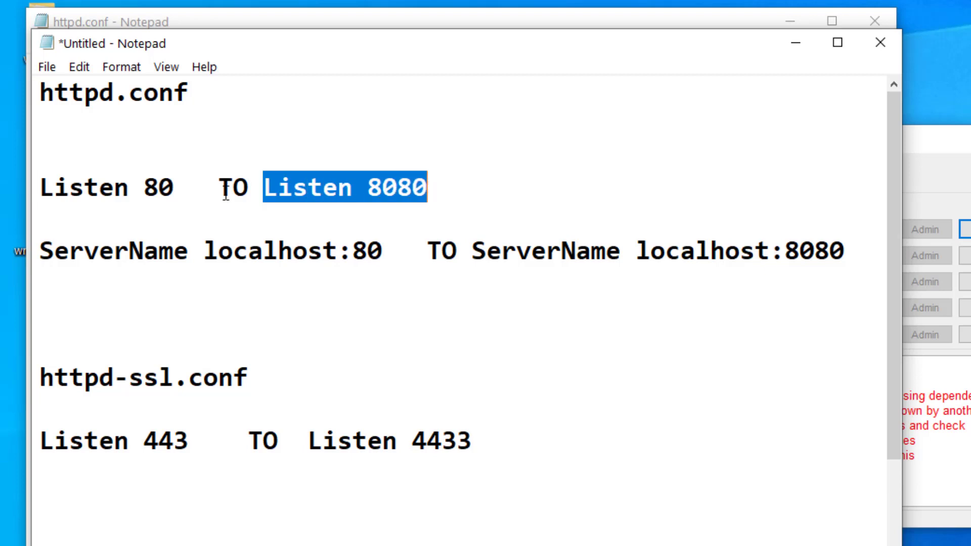
left_click(195, 187)
left_click_drag(175, 186, 144, 187)
left_click(413, 187)
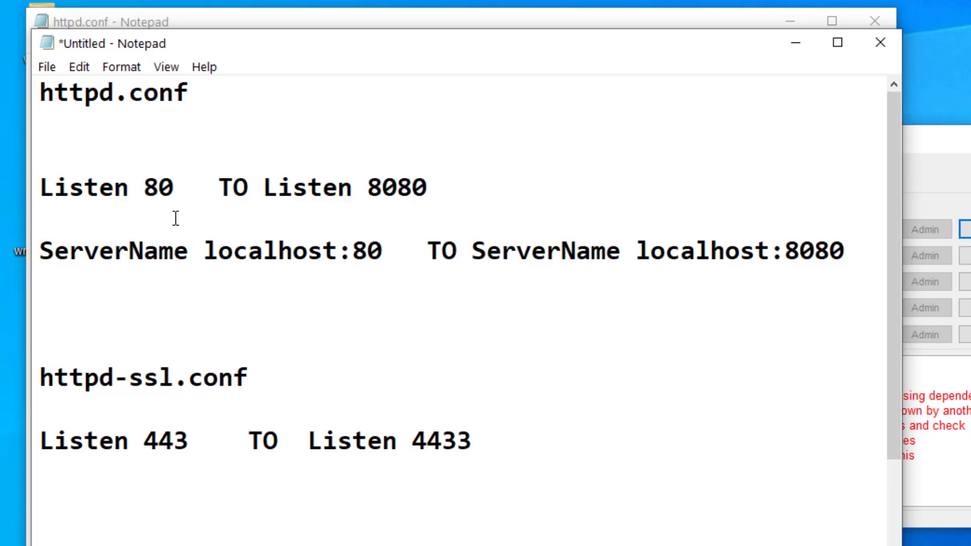
left_click_drag(388, 250, 40, 250)
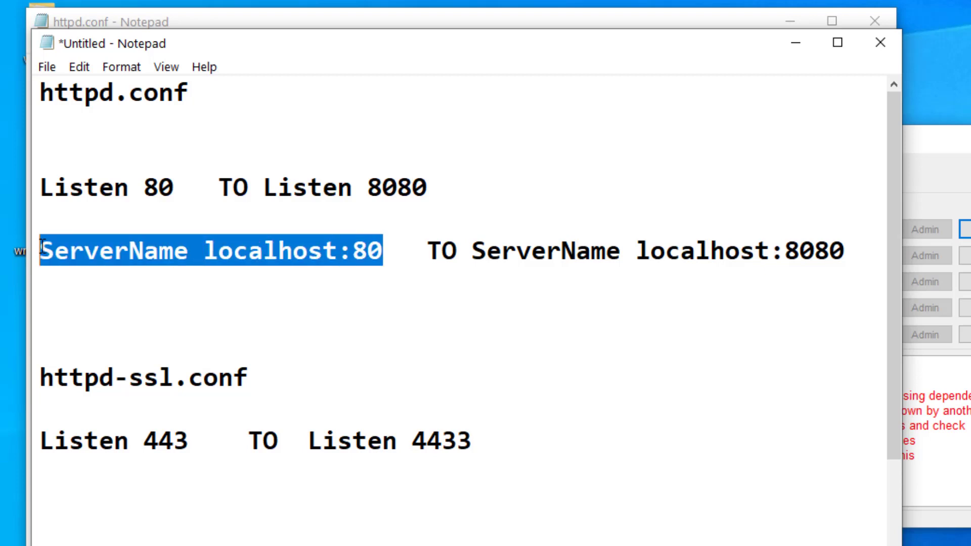
left_click(590, 251)
mouse_move(473, 251)
left_mouse_down()
mouse_move(844, 251)
mouse_move(784, 252)
left_mouse_up()
left_click(865, 254)
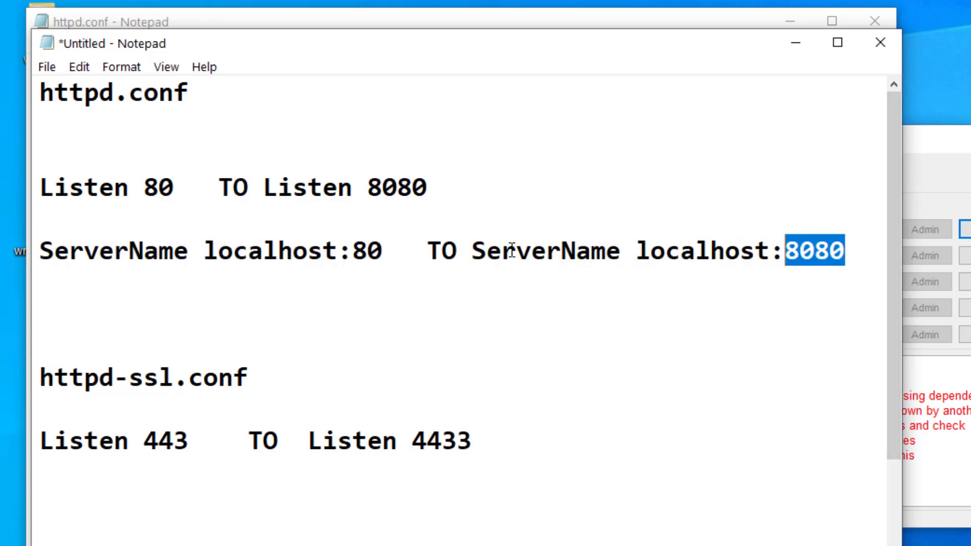
double_click(361, 239)
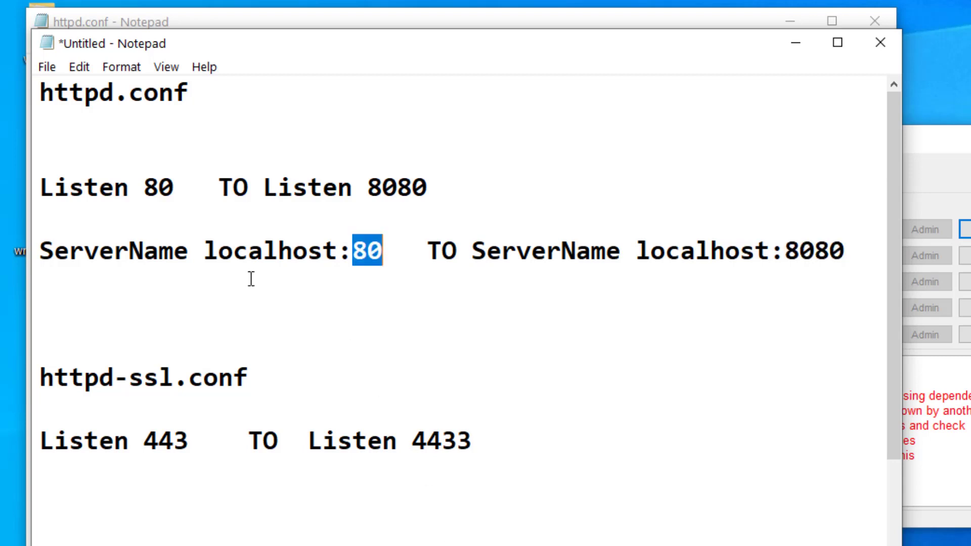
- Copy 'Listen 80' from the notes and minimize them to reveal httpd.conf
left_click_drag(175, 186, 39, 187)
right_click(110, 184)
left_click(155, 249)
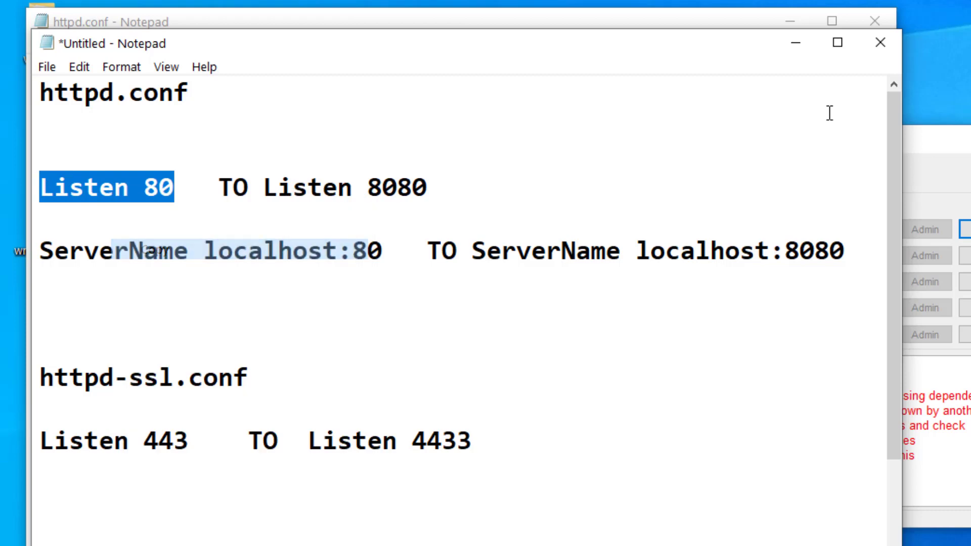
left_click(795, 43)
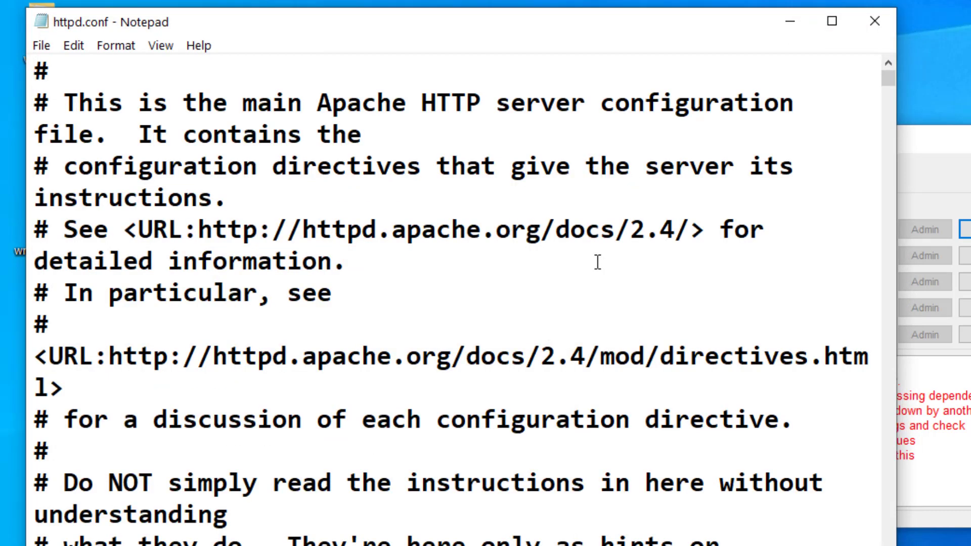
- Search httpd.conf upward for 'Listen 80', which finds nothing
left_click(597, 262)
key("ctrl+Home")
key("ctrl+f")
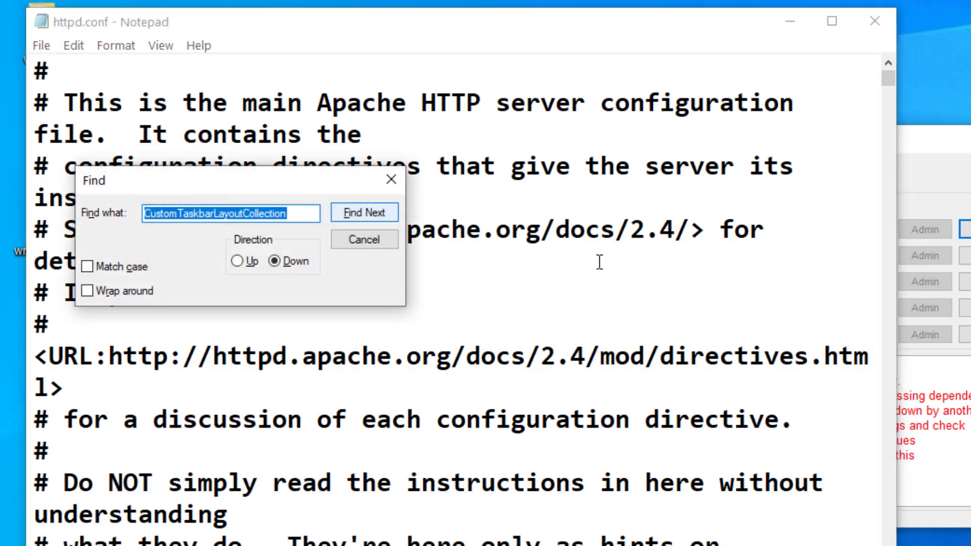
type("Listen 80")
key("Return")
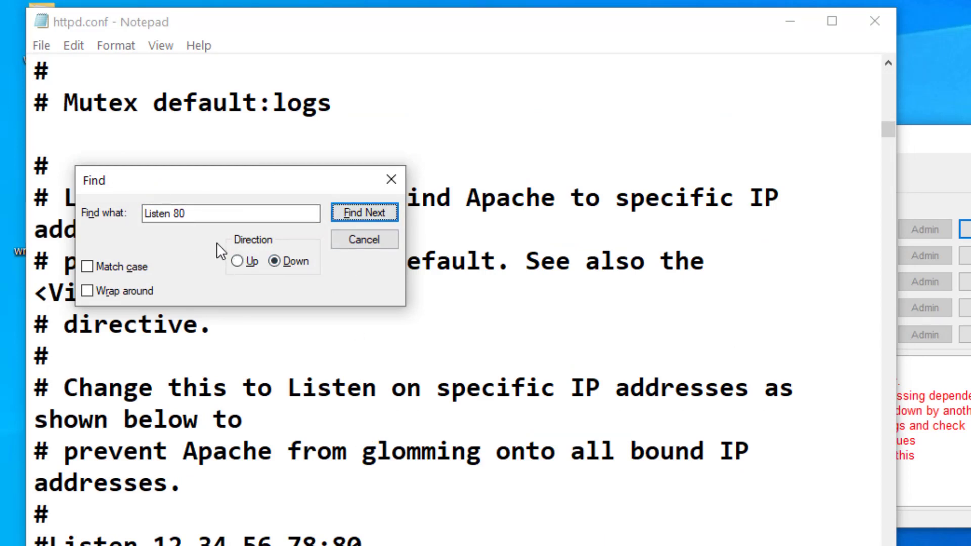
left_click(237, 261)
left_click(356, 212)
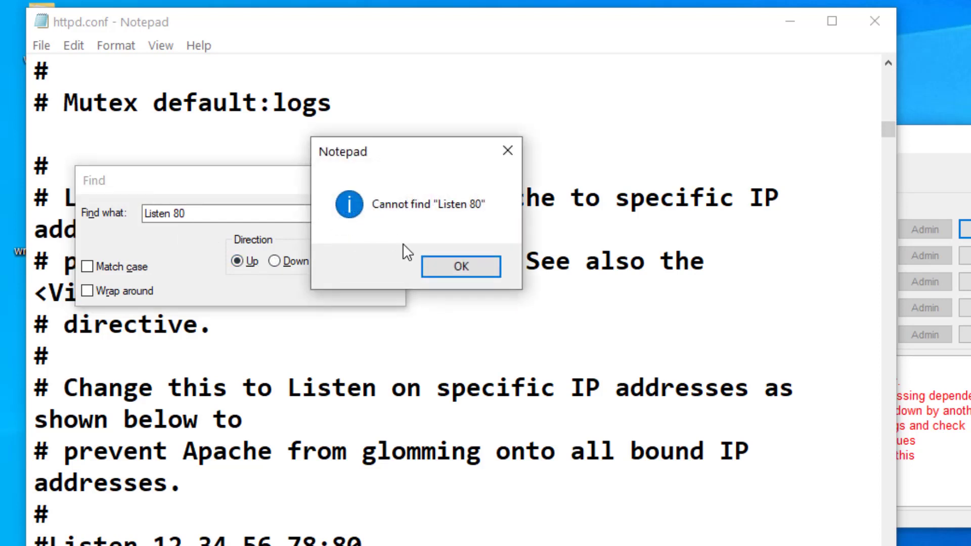
left_click(460, 265)
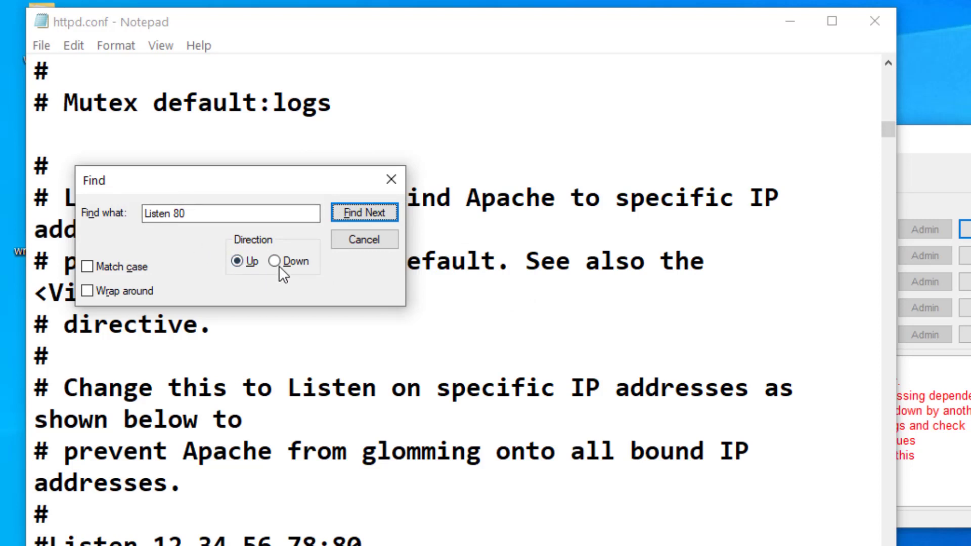
- Search downward, locate the Listen 80 line and change it to Listen 8080
left_click(237, 261)
left_click(274, 262)
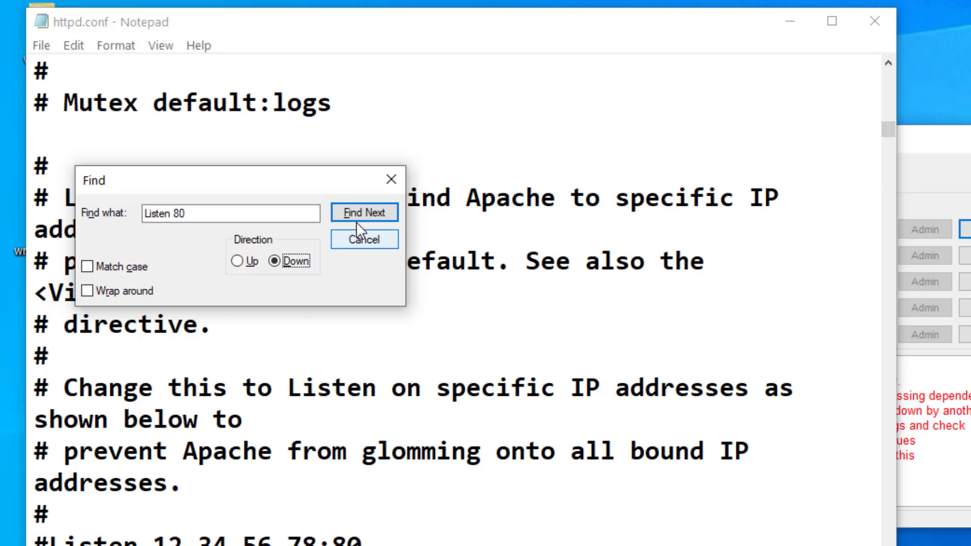
left_click(363, 213)
left_click(464, 266)
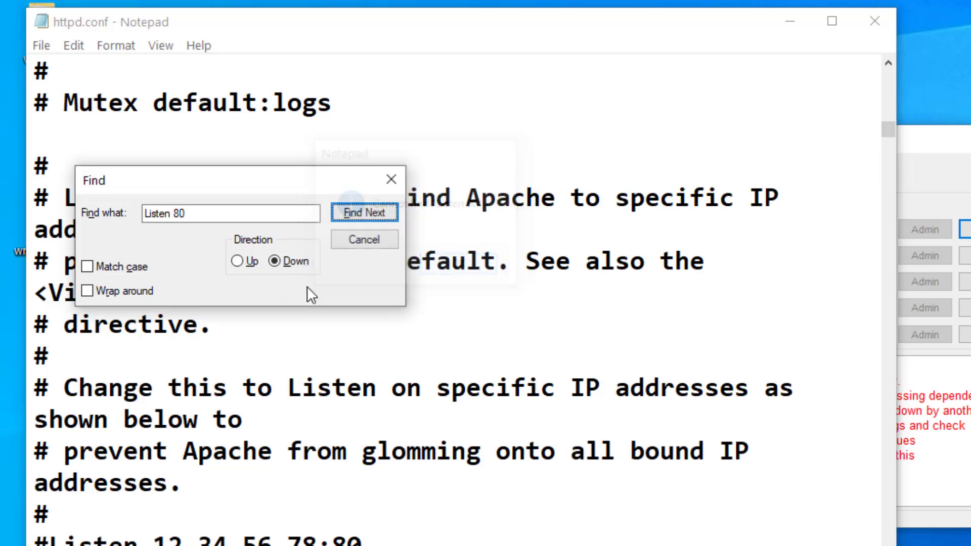
left_click(391, 179)
key("F3")
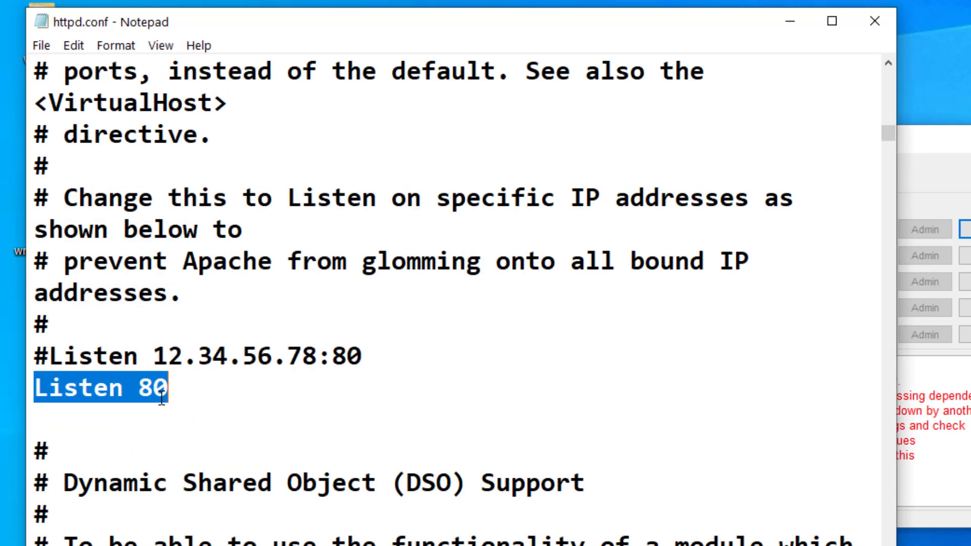
left_click(176, 300)
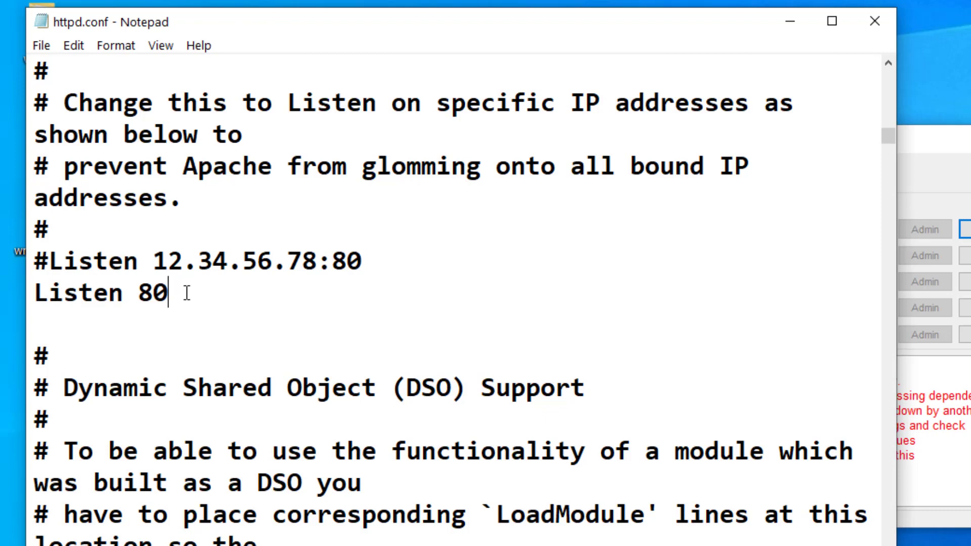
type("80")
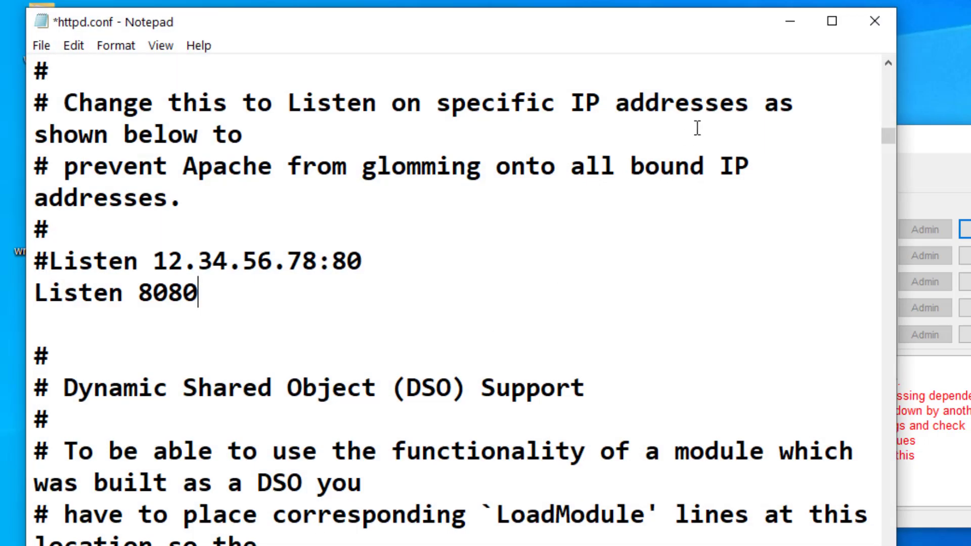
- Copy 'ServerName localhost:80' from the notes and return to httpd.conf
left_click(790, 22)
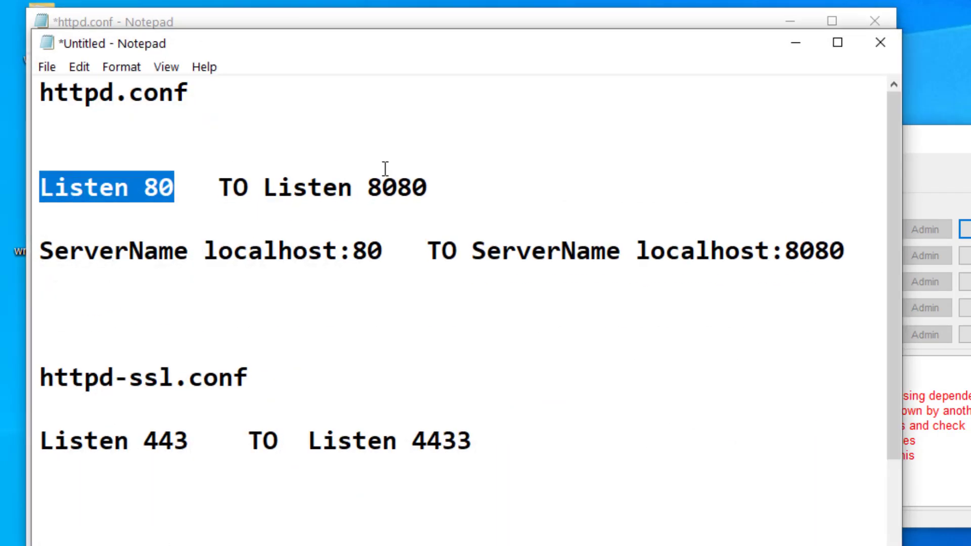
left_click(251, 275)
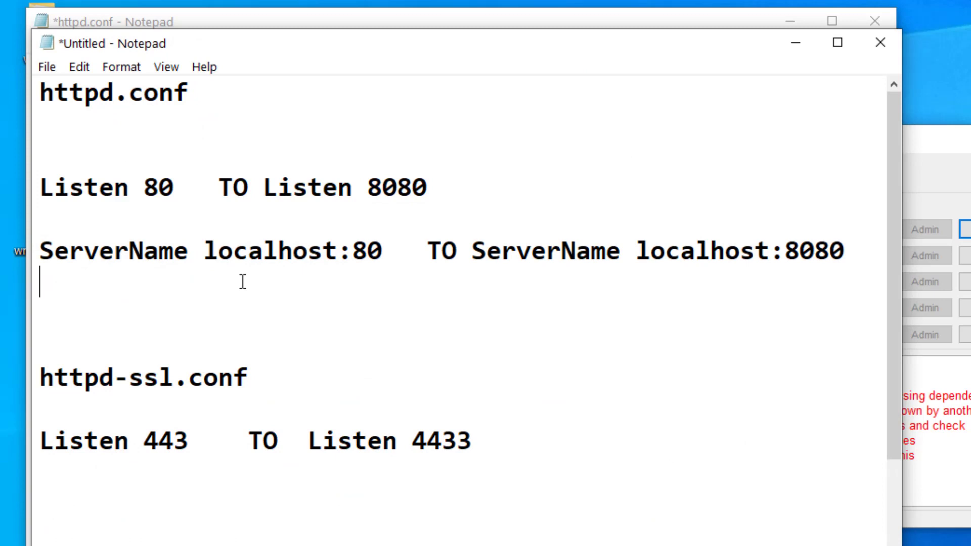
left_click_drag(386, 251, 36, 250)
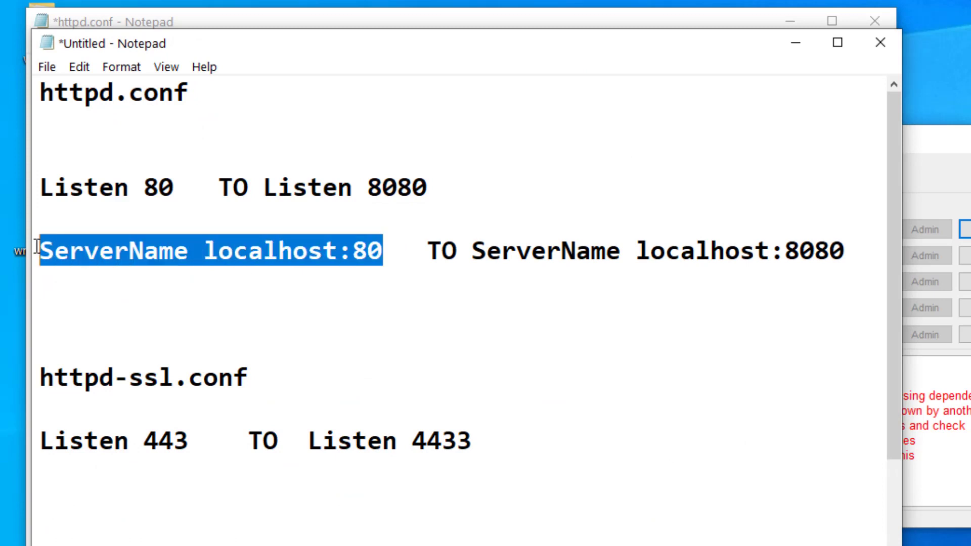
right_click(67, 251)
left_click(107, 313)
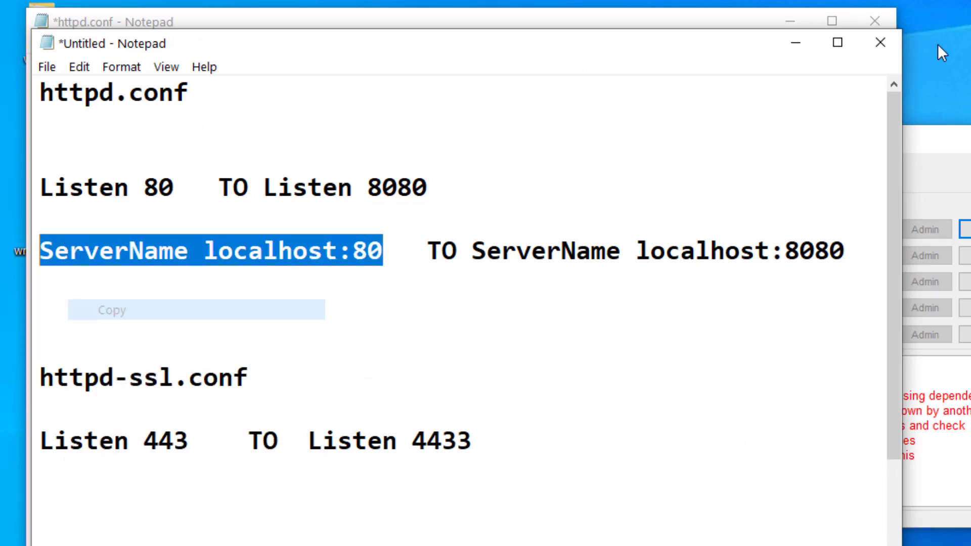
left_click(796, 43)
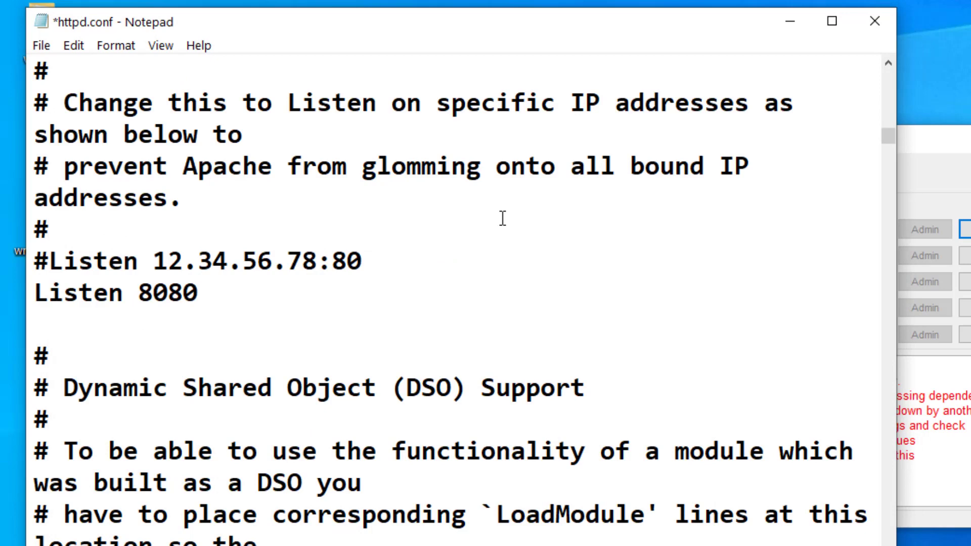
- Search httpd.conf for the pasted 'ServerName localhost:80' text
key("ctrl+f")
key("ctrl+v")
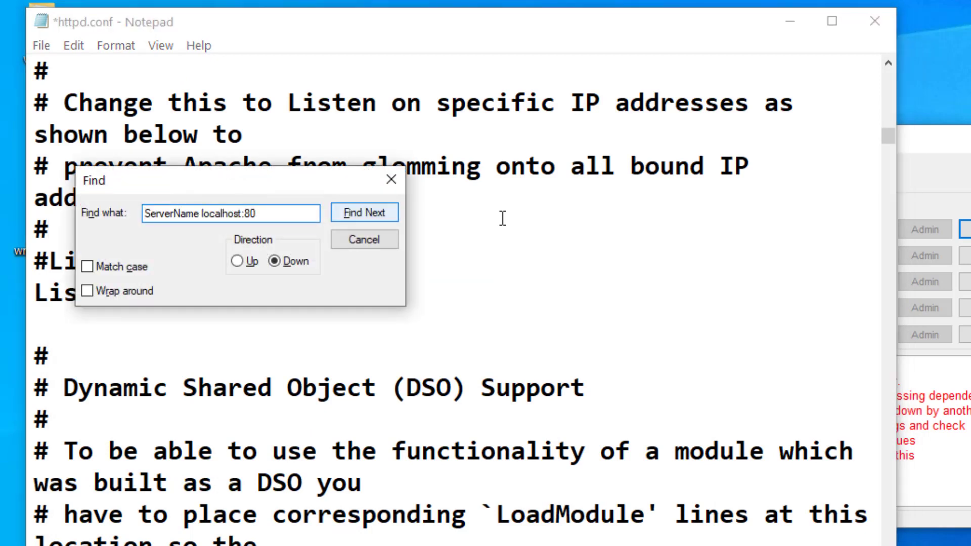
left_click(363, 212)
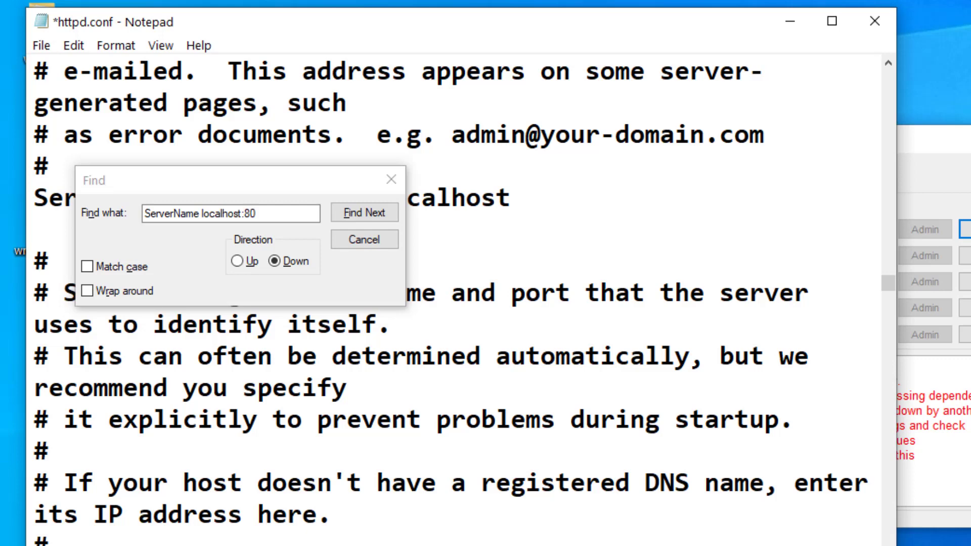
left_click(391, 180)
- Save httpd.conf and close Notepad
left_click(42, 46)
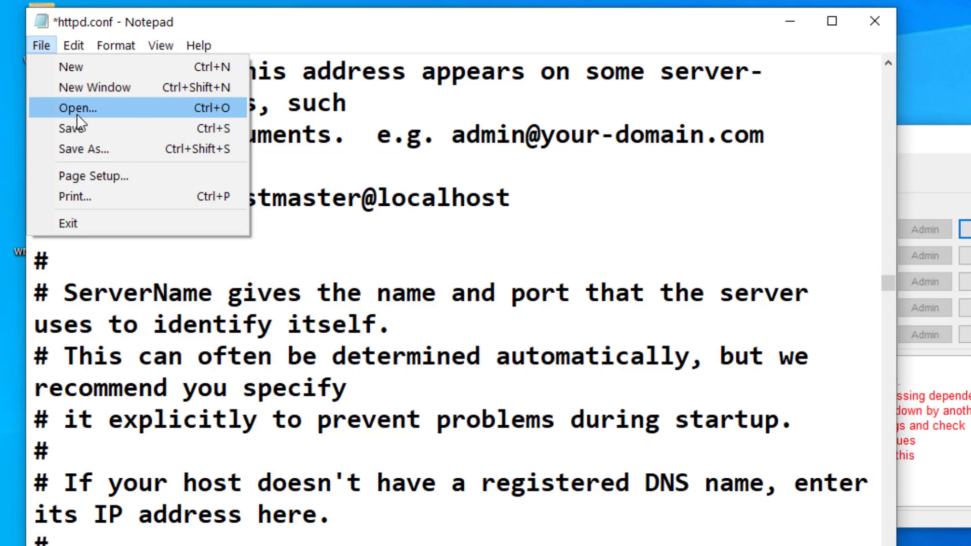
left_click(189, 127)
left_click(874, 21)
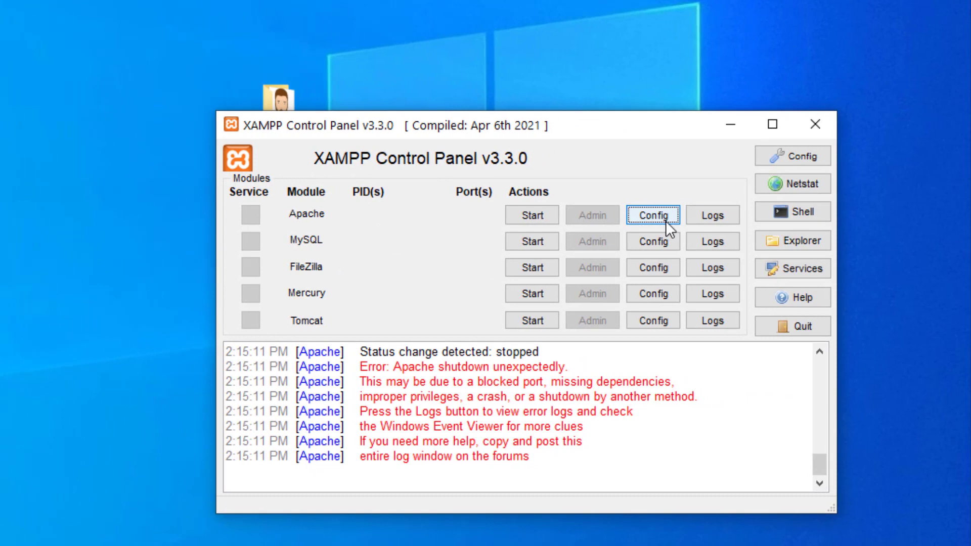
- Open Apache (httpd-ssl.conf) from the Apache Config menu
left_click(665, 221)
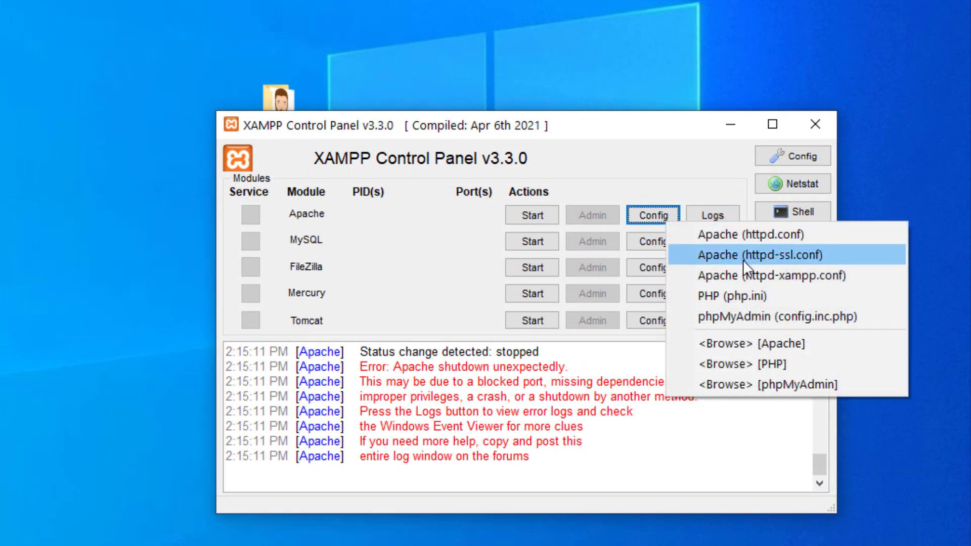
left_click(811, 258)
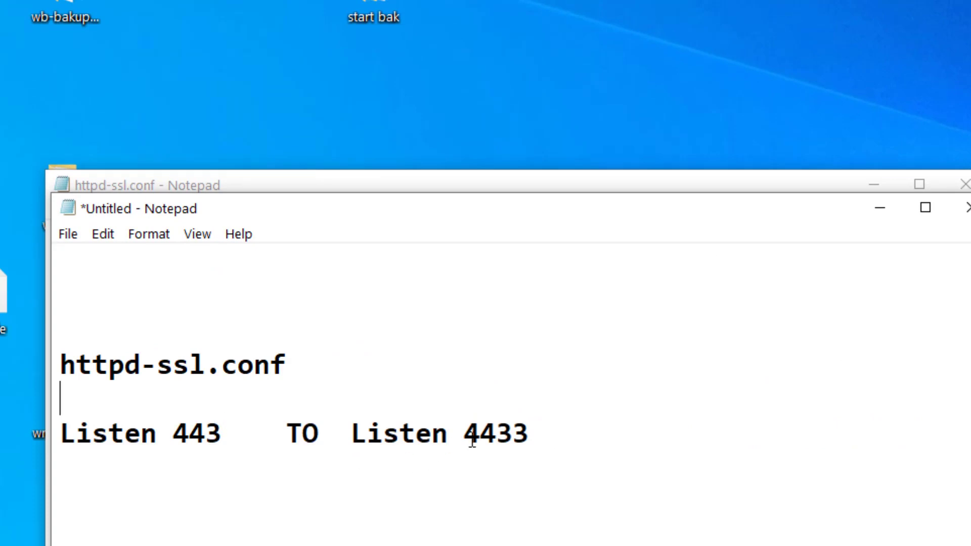
- Copy 'Listen 443' from the notes and minimize them to reveal httpd-ssl.conf
double_click(464, 437)
left_click(515, 433)
left_click(219, 431)
left_click_drag(222, 433, 61, 433)
right_click(76, 433)
left_click(122, 495)
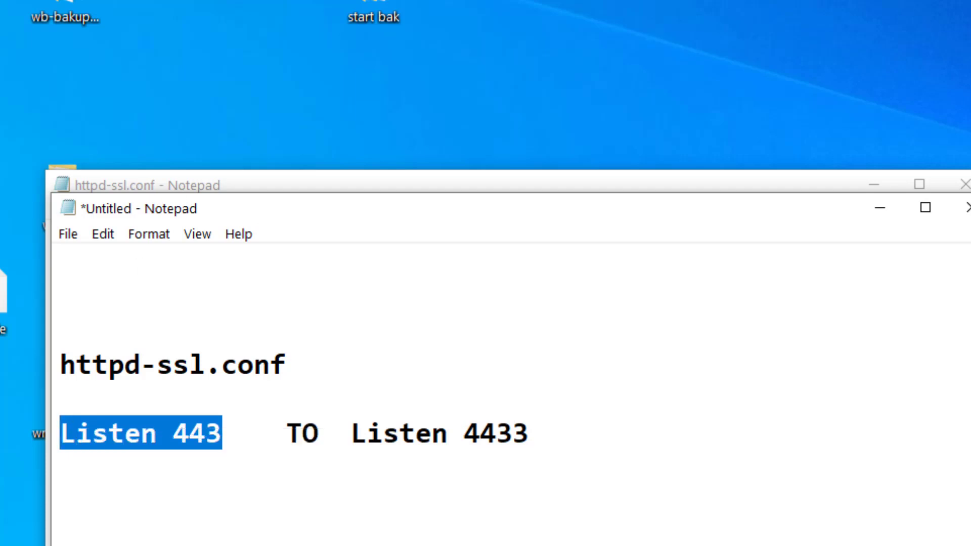
left_click(877, 209)
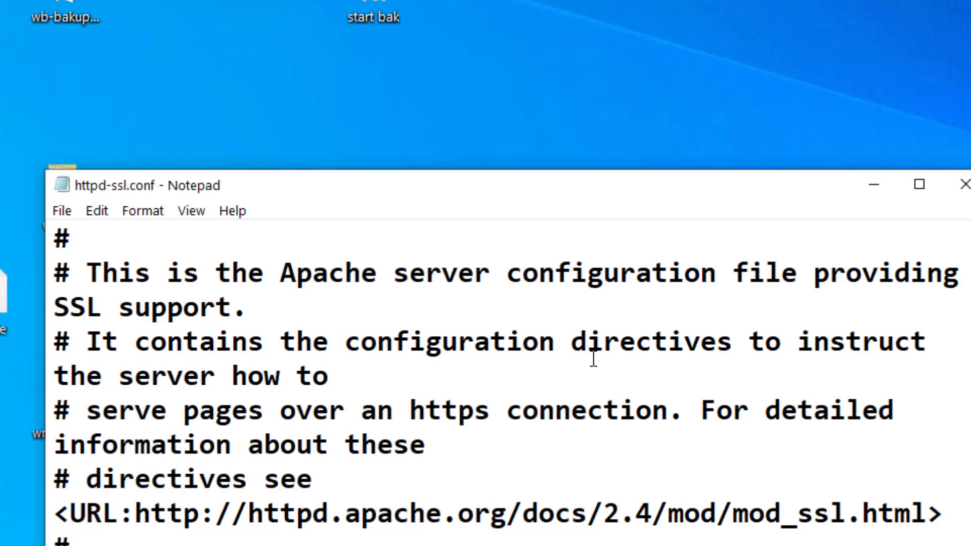
- Find Listen 443 in httpd-ssl.conf, change it to Listen 4433, and save
key("ctrl+f")
key("ctrl+v")
key("Return")
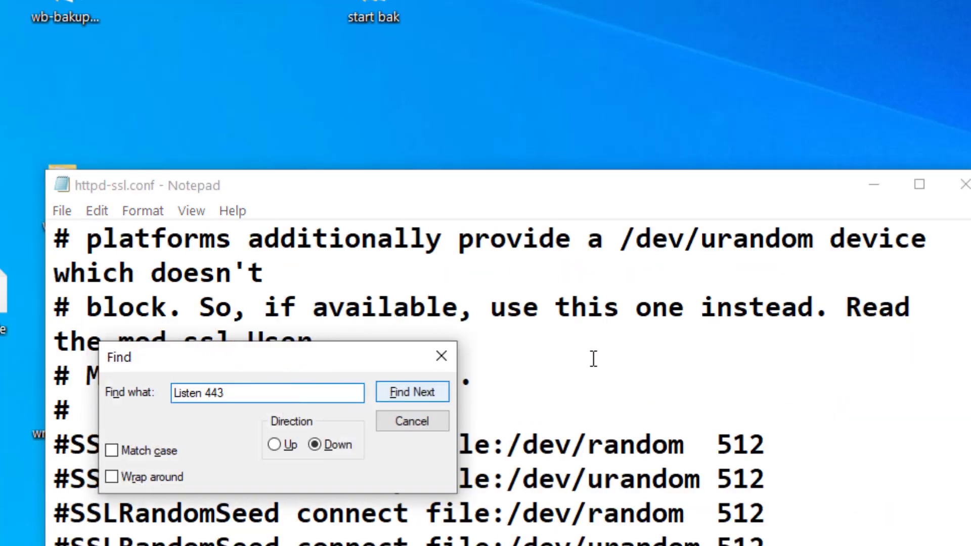
left_click(440, 357)
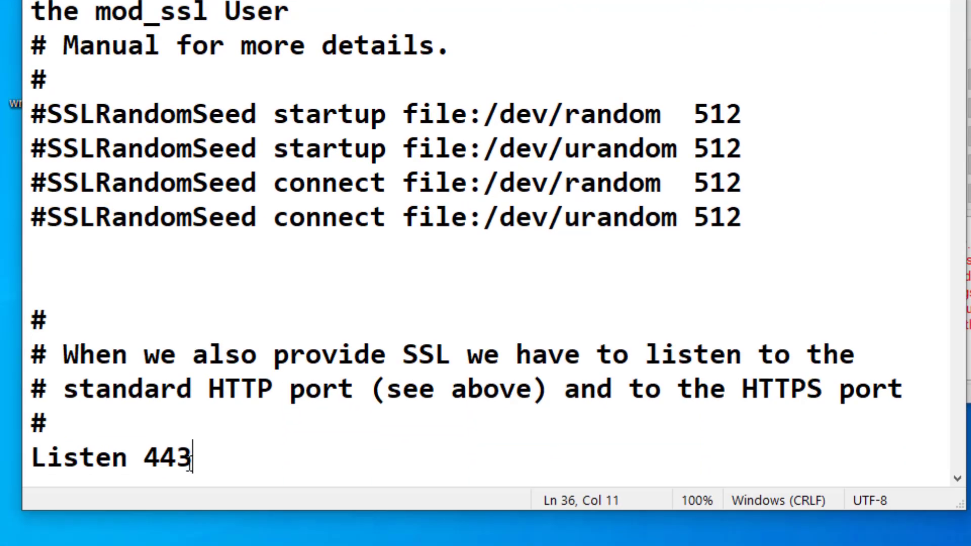
type("33")
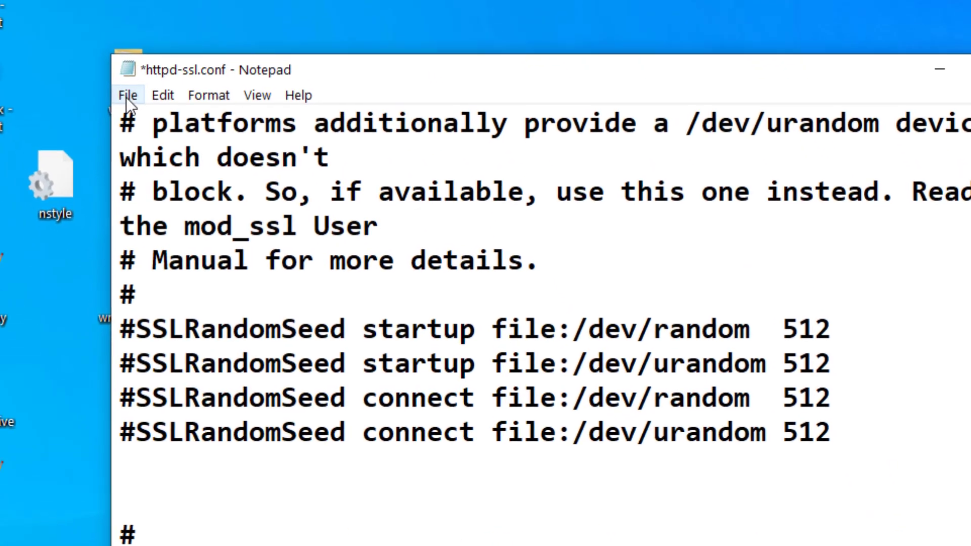
left_click(127, 96)
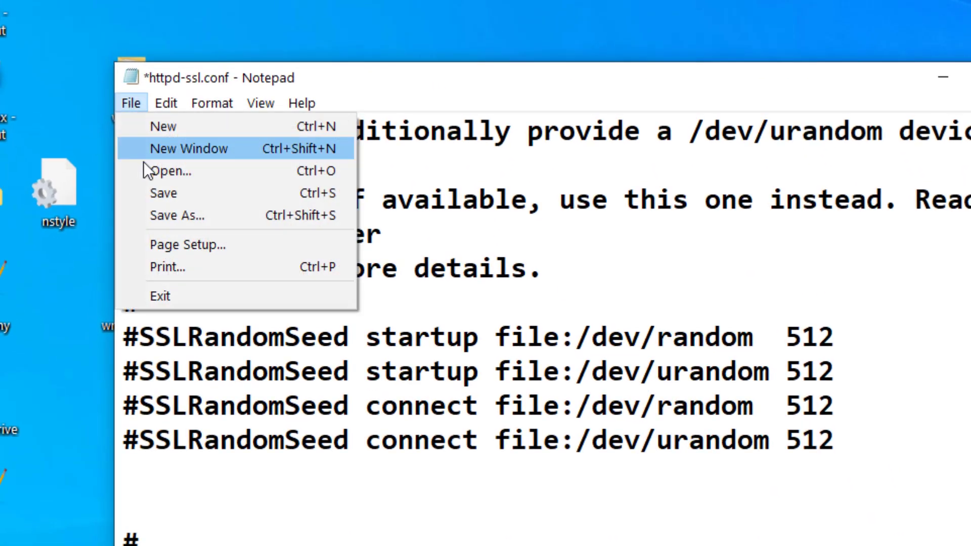
left_click(160, 191)
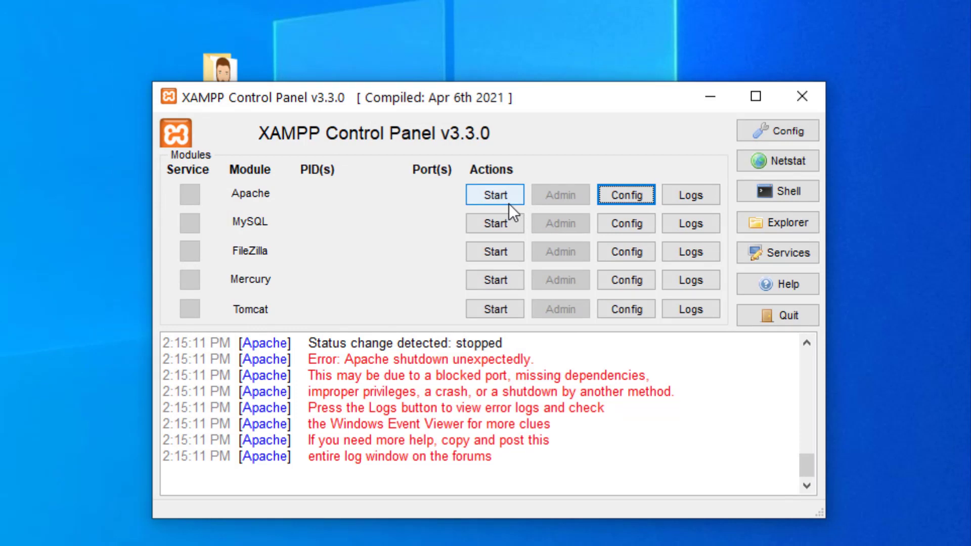
- Start Apache and confirm the log shows 'Status change detected: running'
left_click(496, 194)
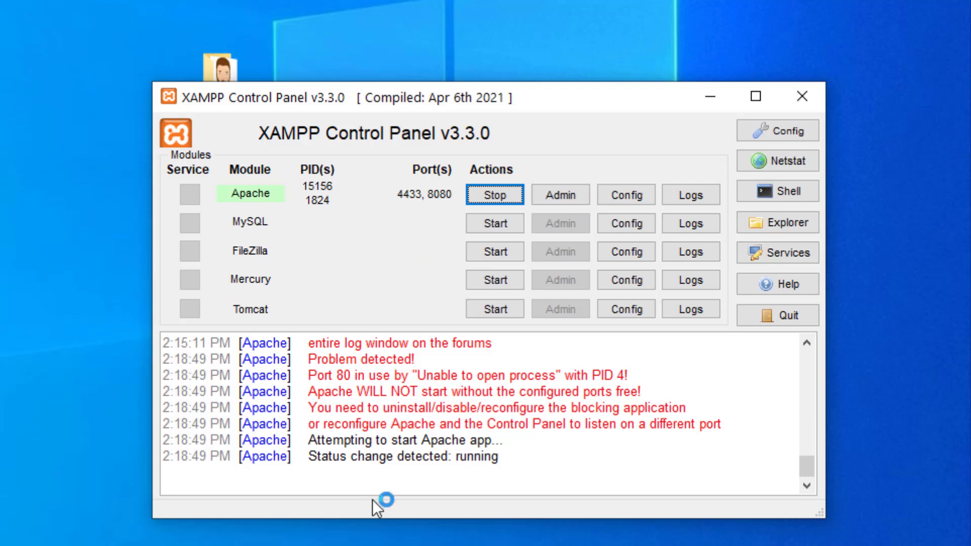
left_click_drag(336, 472, 417, 460)
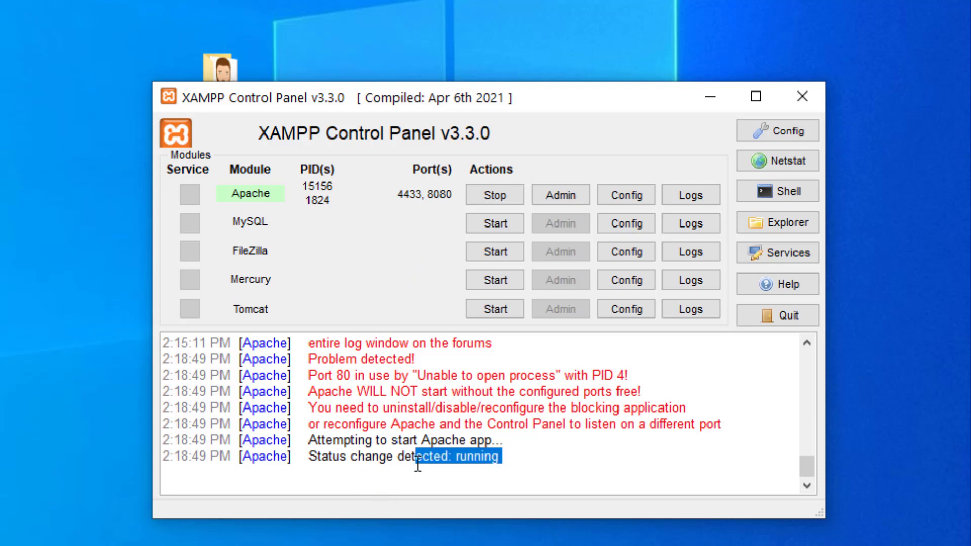
left_click(486, 470)
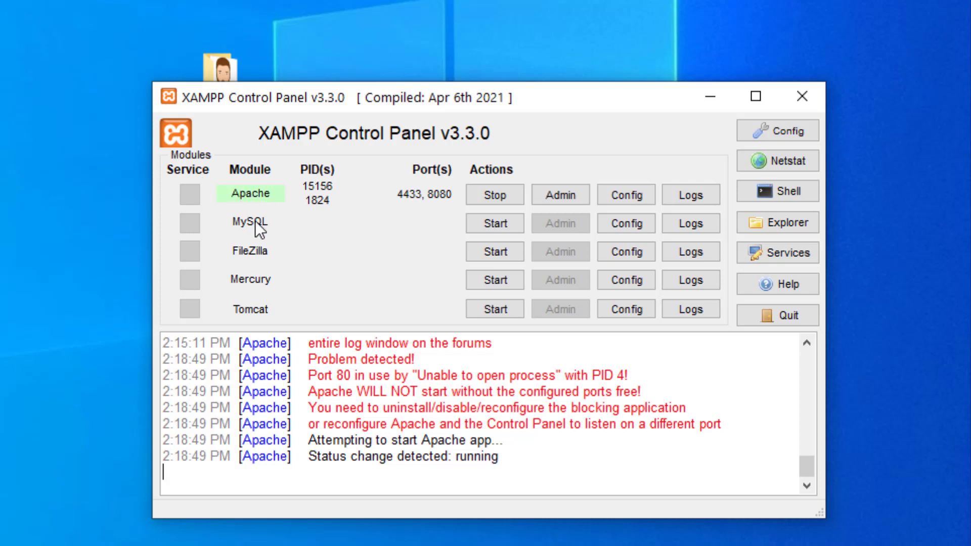